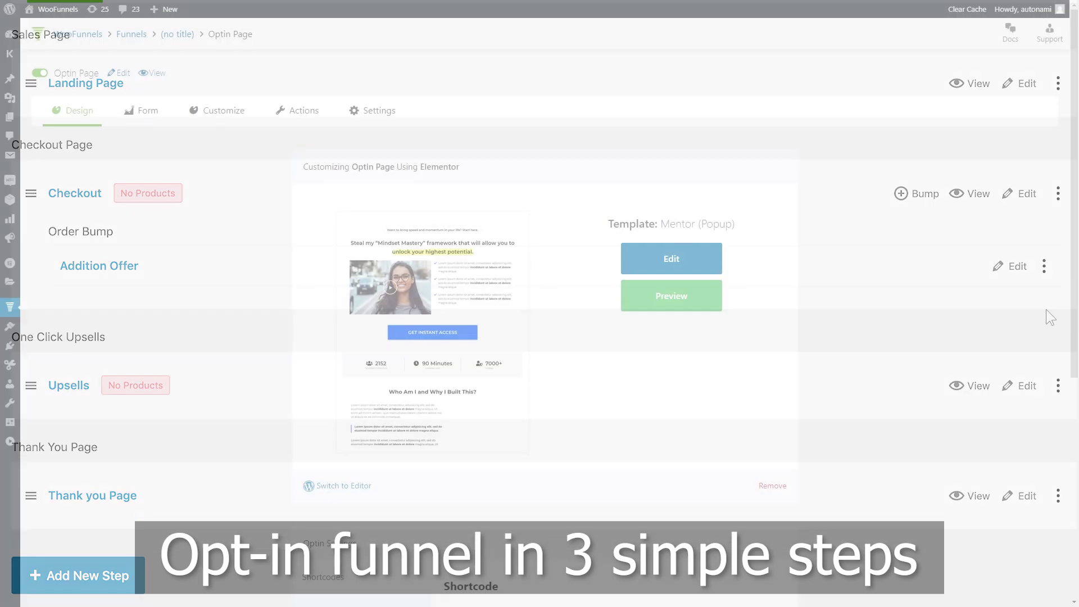
Step: Look through the Mentor opt-in page in the Elementor editor, from the hero section down to the footer
left_click(660, 268)
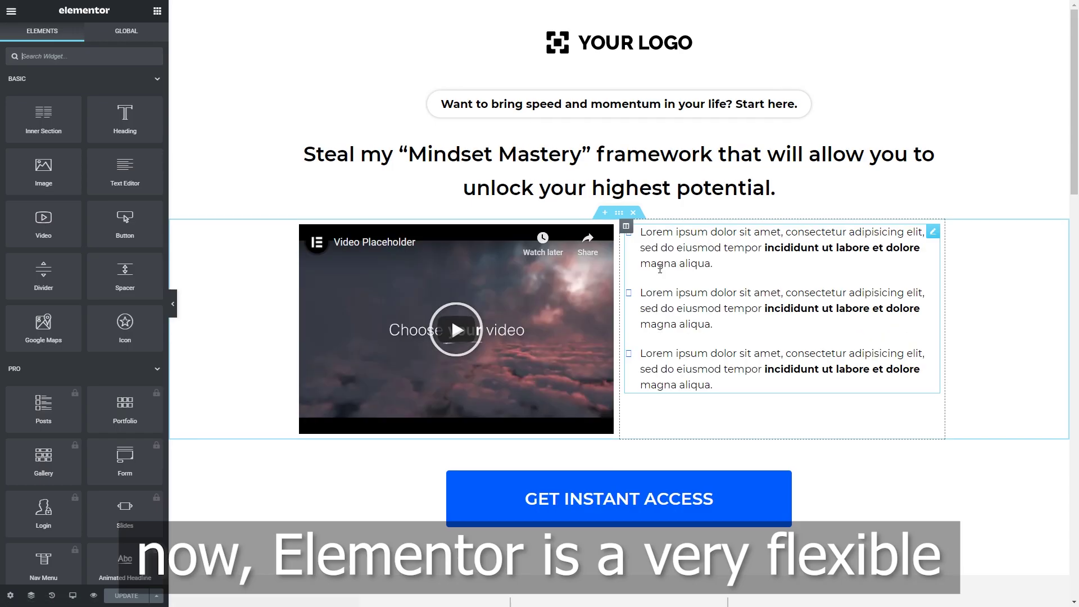
scroll(660, 269, "down", 20)
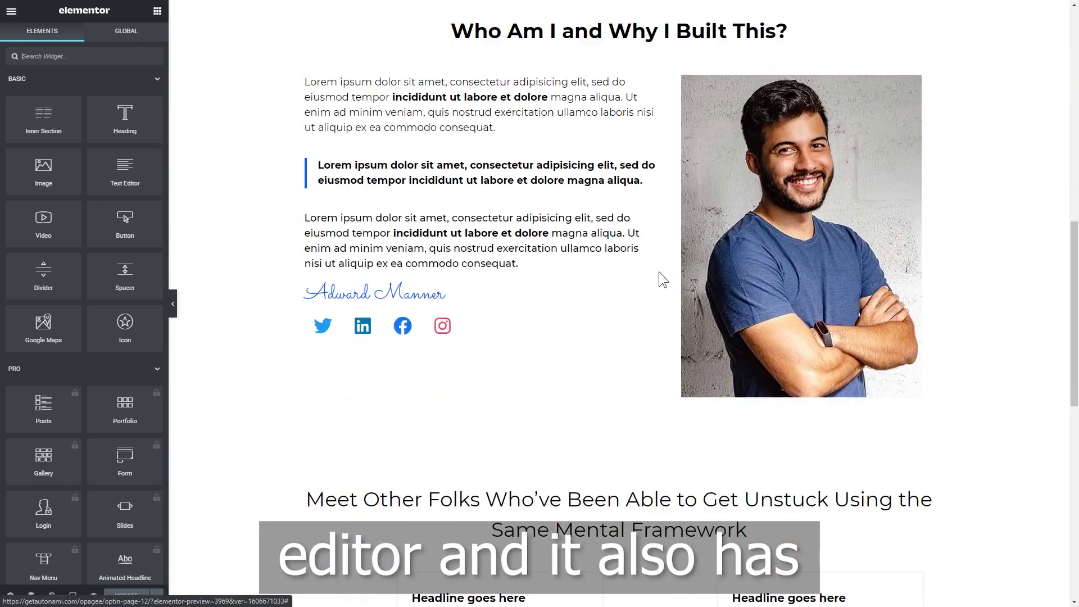
scroll(661, 276, "up", 15)
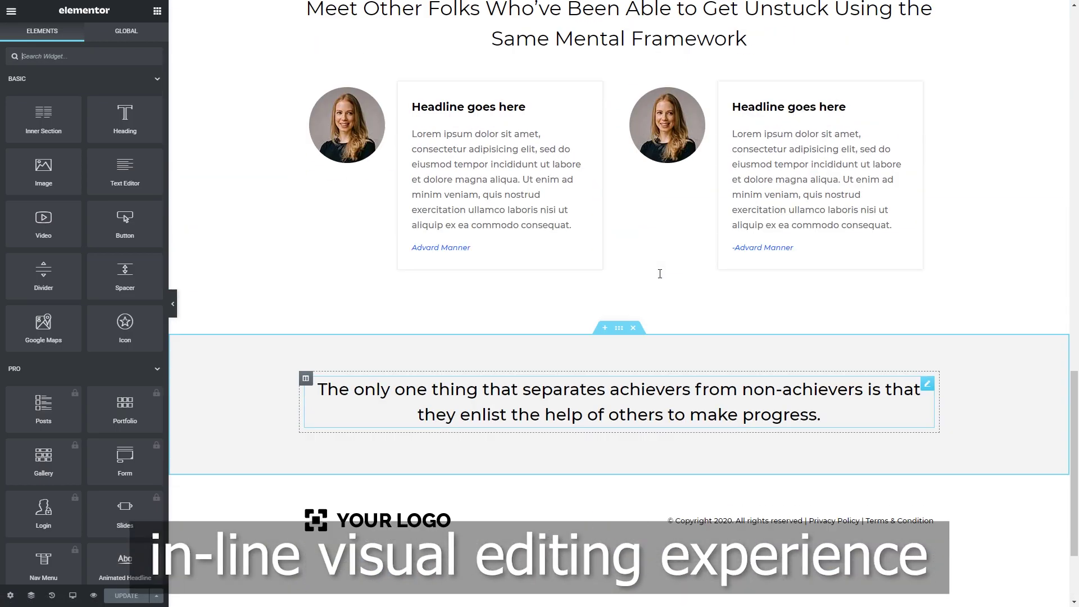
scroll(662, 280, "up", 10)
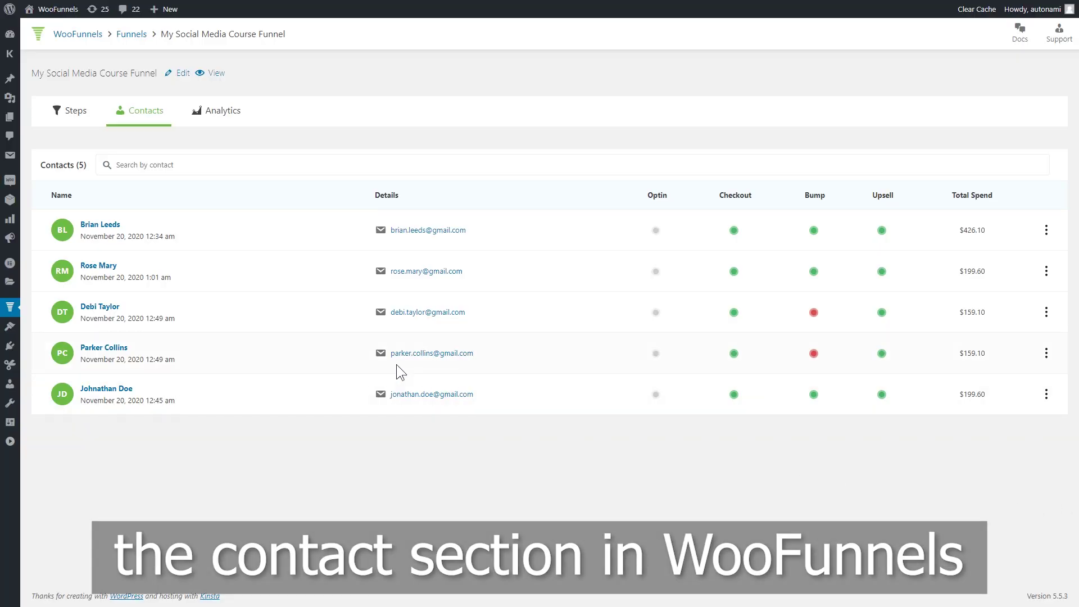
Step: Open the first contact's record in the My Social Media Course Funnel contacts
left_click(103, 227)
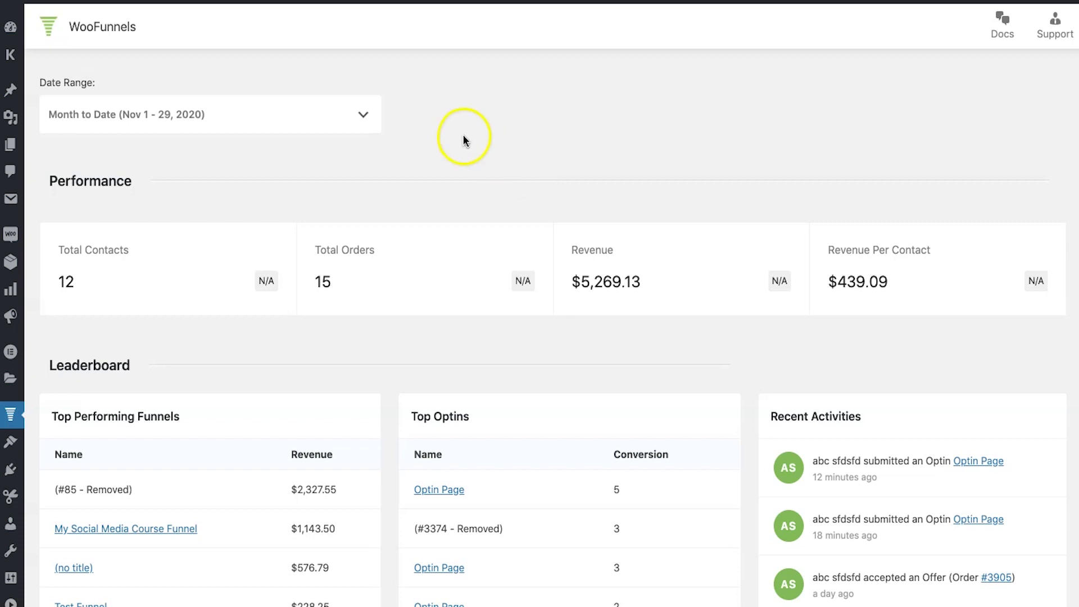
Step: Start a new funnel from the Funnels list and browse the Elementor templates
left_click(41, 417)
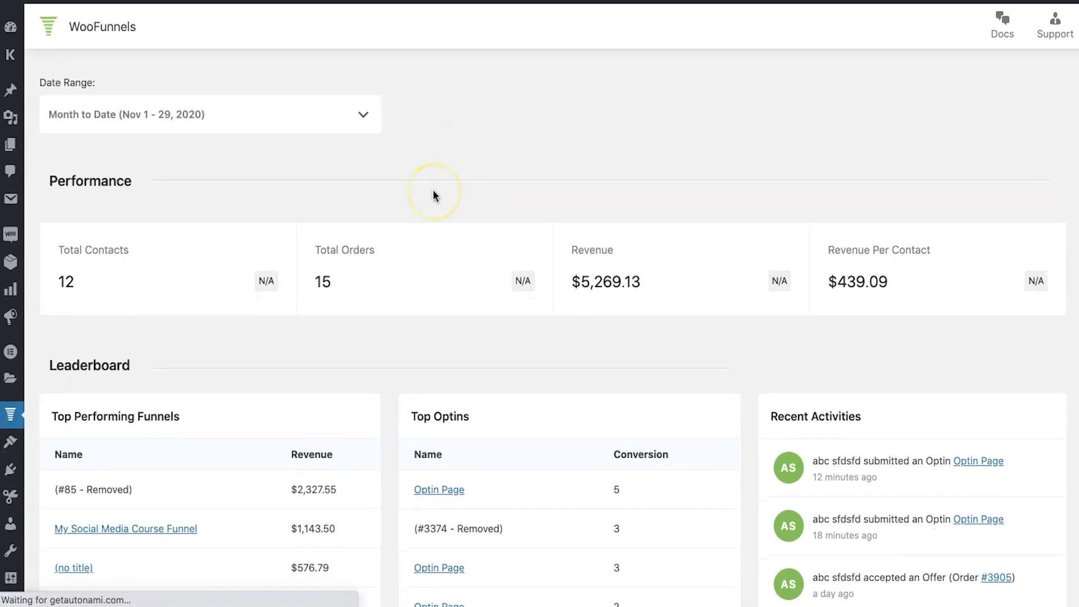
left_click(141, 80)
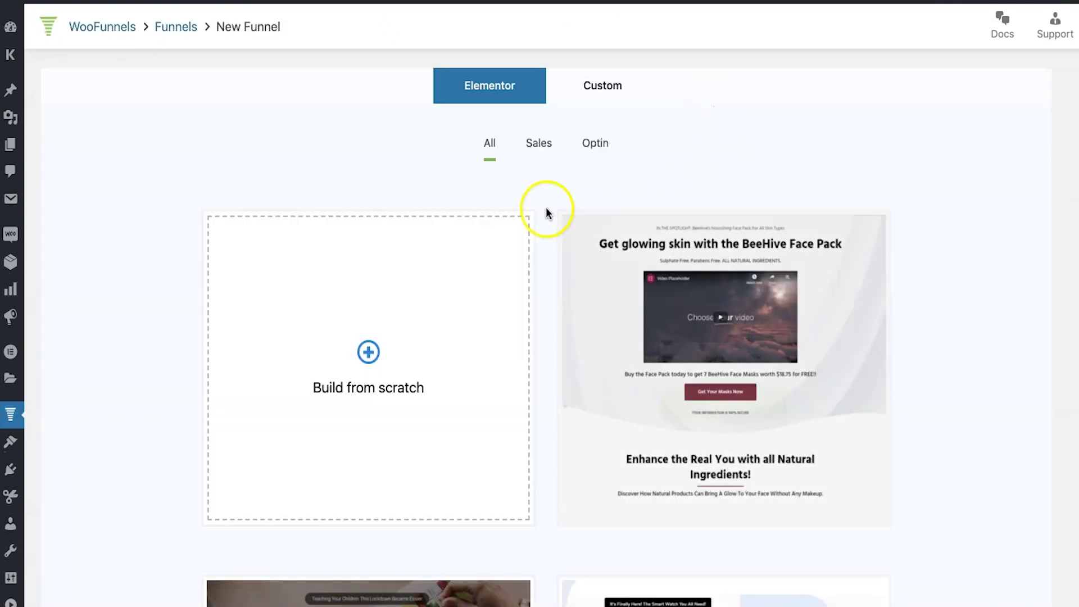
scroll(946, 268, "down", 10)
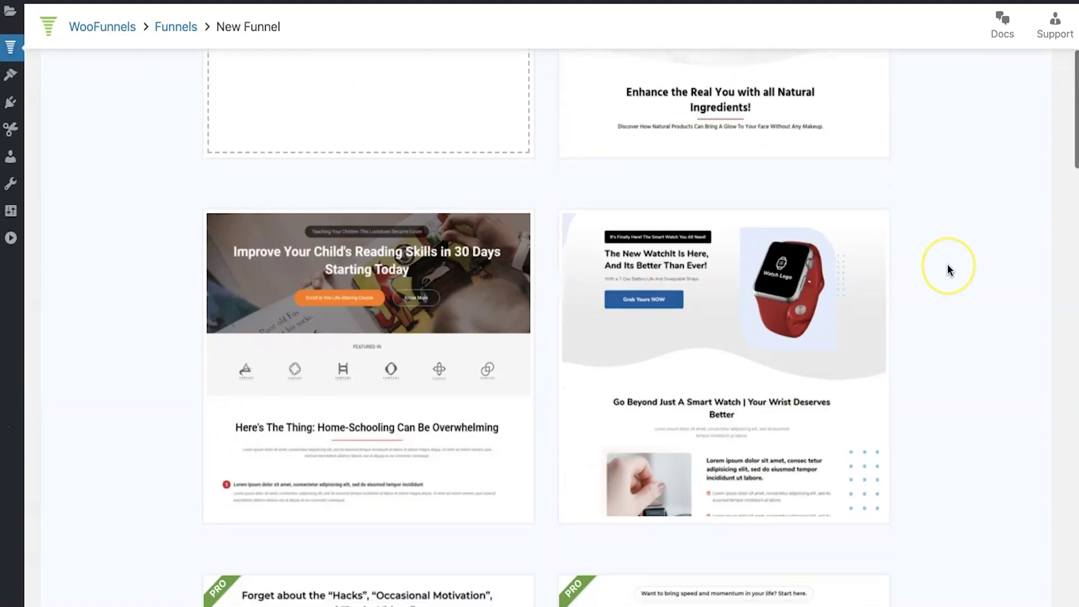
scroll(947, 267, "up", 10)
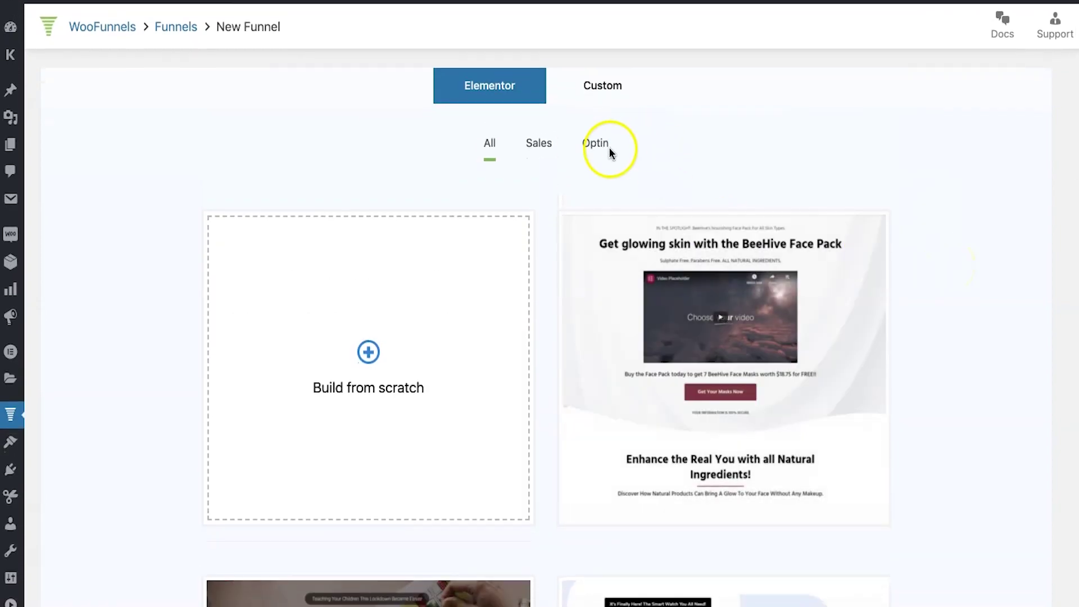
Step: Show only the Optin templates and import the Challenger Optin funnel
left_click(608, 148)
scroll(893, 193, "down", 1)
scroll(893, 194, "down", 8)
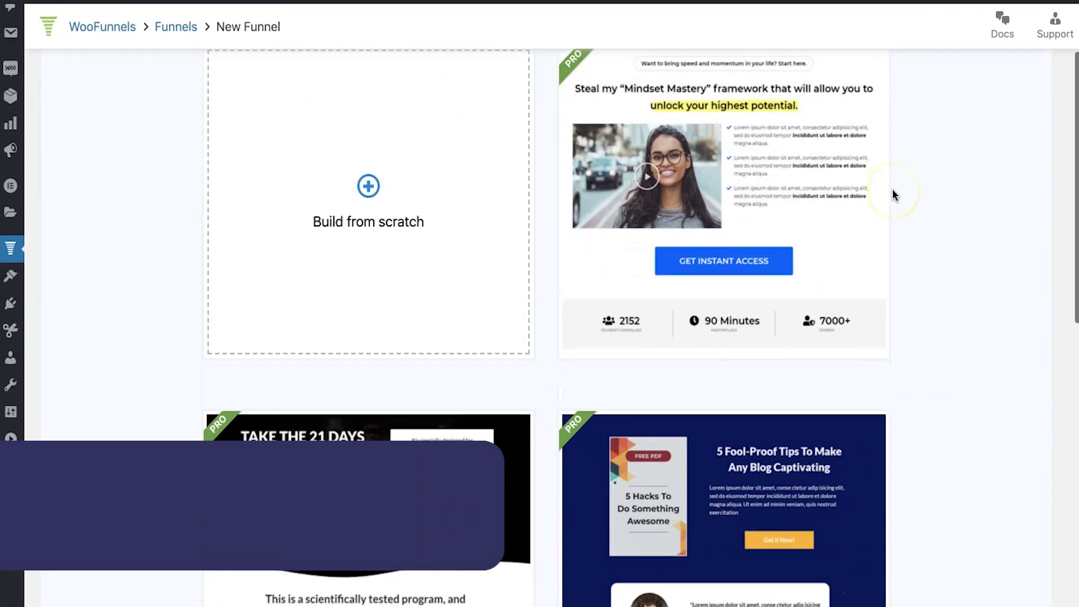
mouse_move(424, 188)
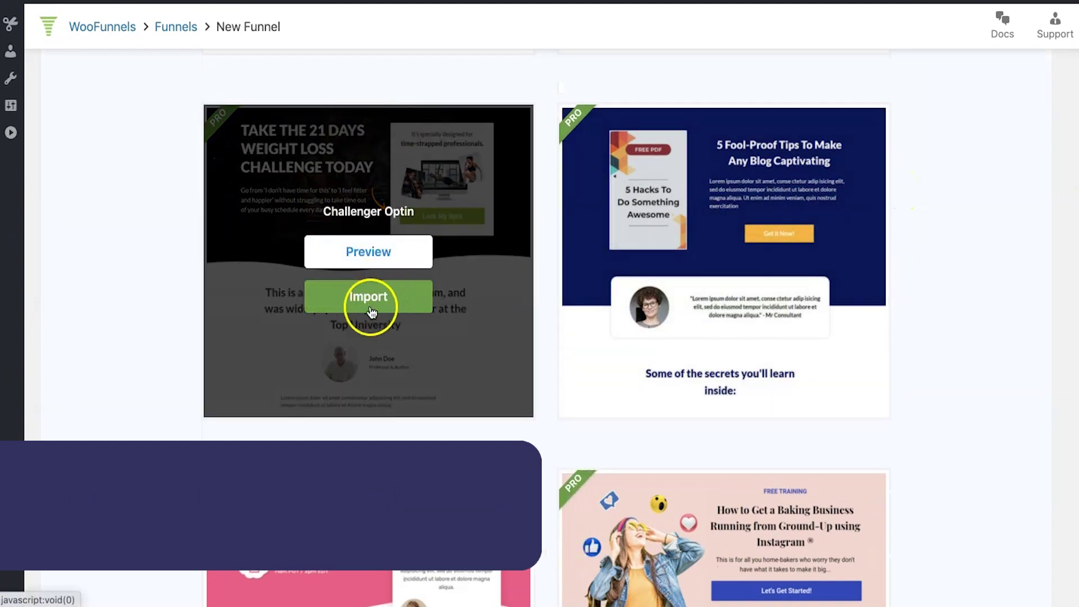
scroll(367, 299, "down", 1)
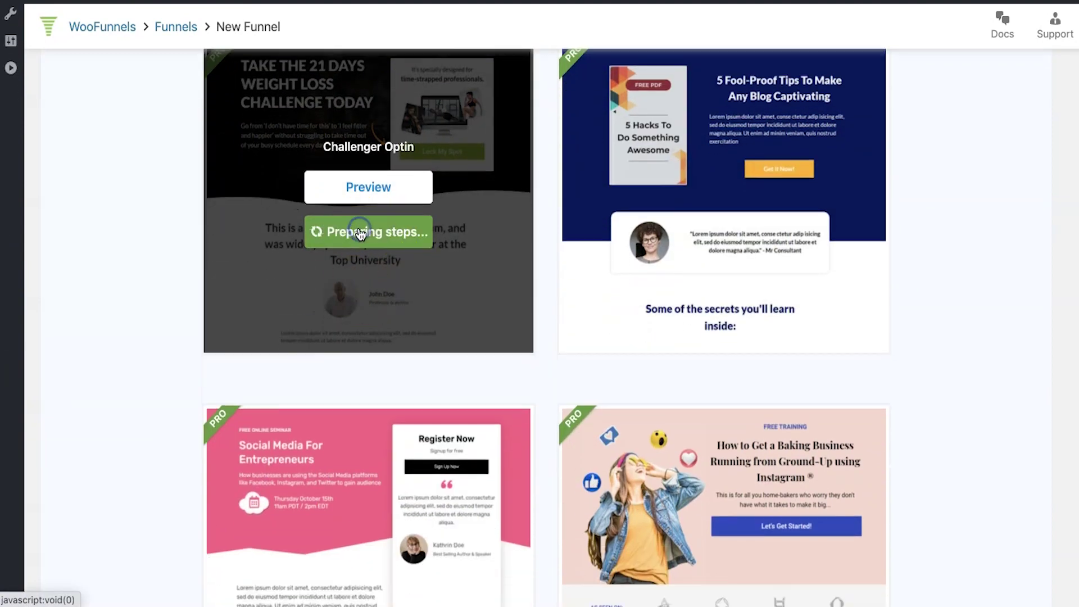
scroll(845, 378, "down", 3)
scroll(847, 379, "up", 2)
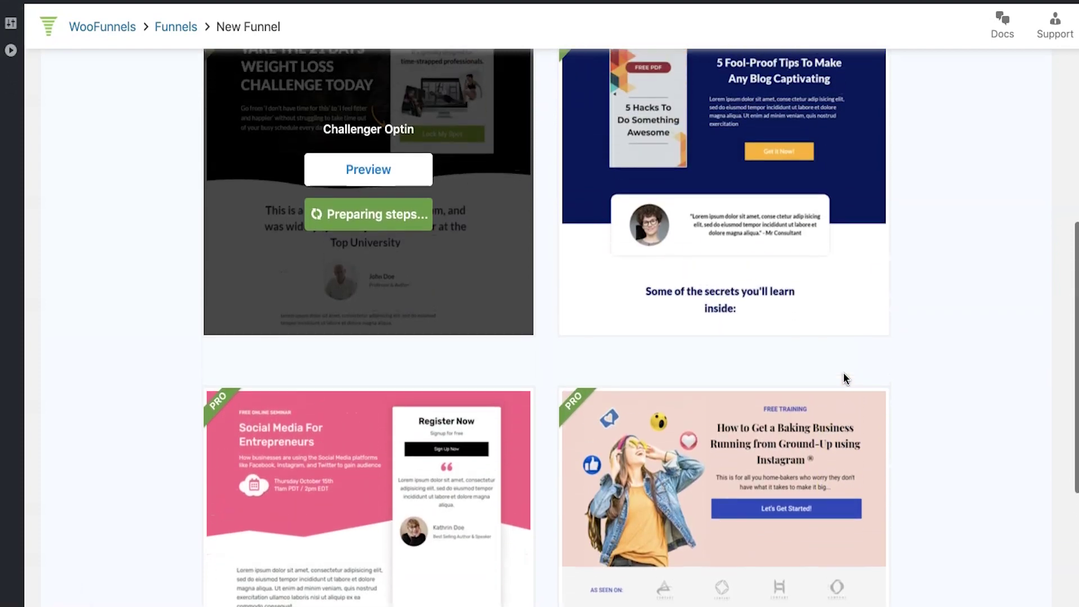
scroll(845, 378, "up", 2)
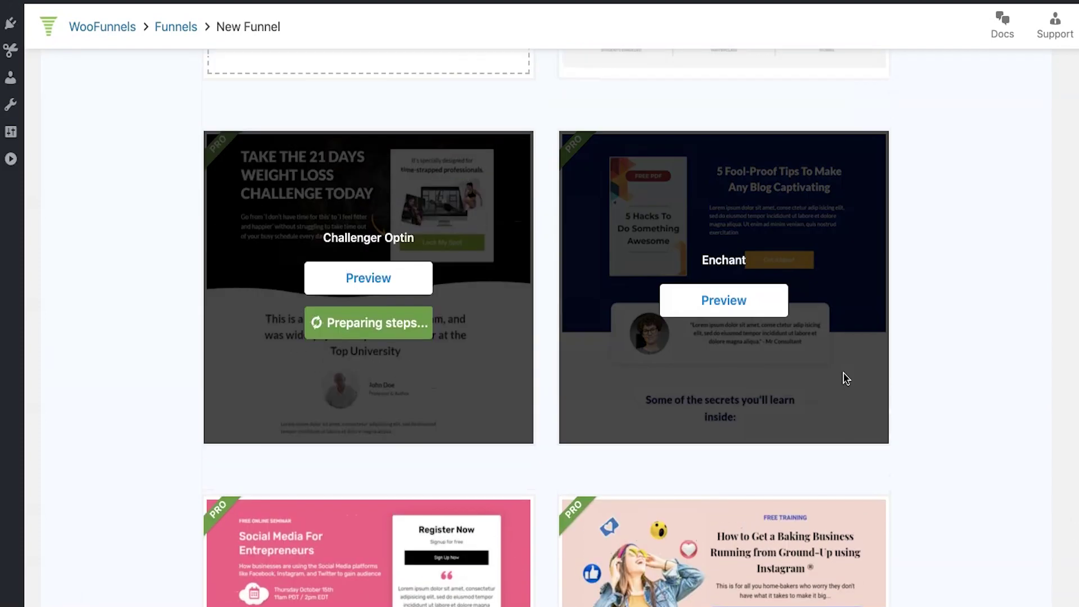
scroll(500, 240, "down", 1)
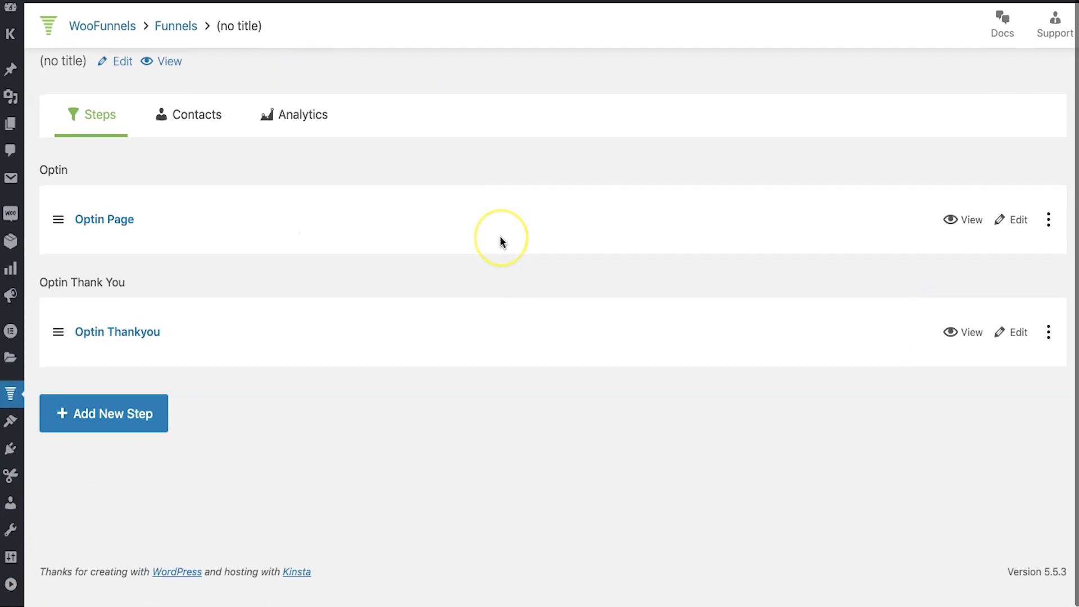
Step: Rename the untitled funnel as Challenger Funnel and save the change
scroll(500, 242, "up", 1)
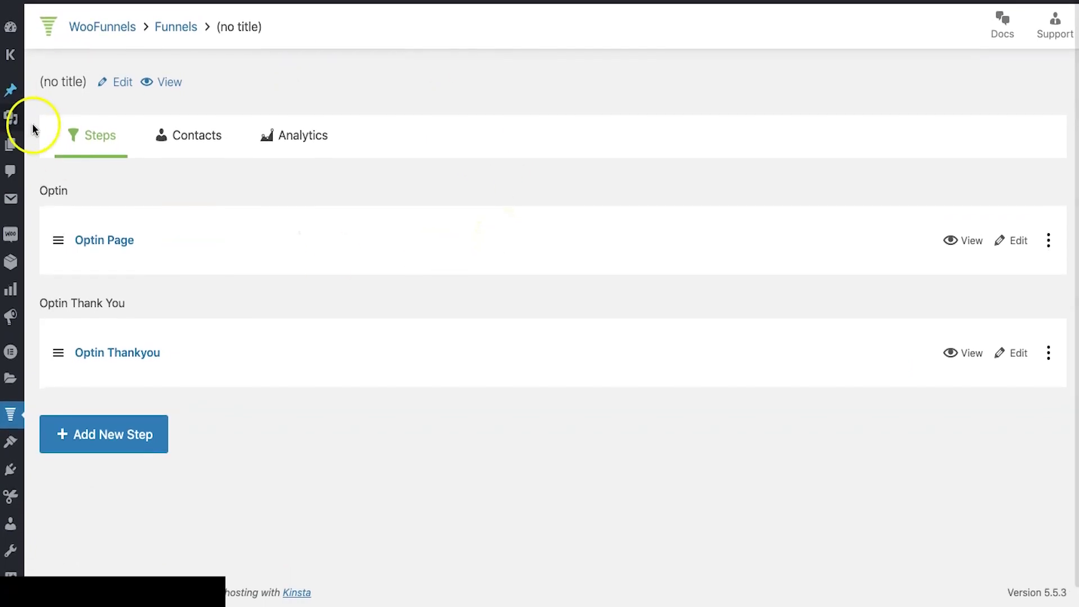
left_click(111, 85)
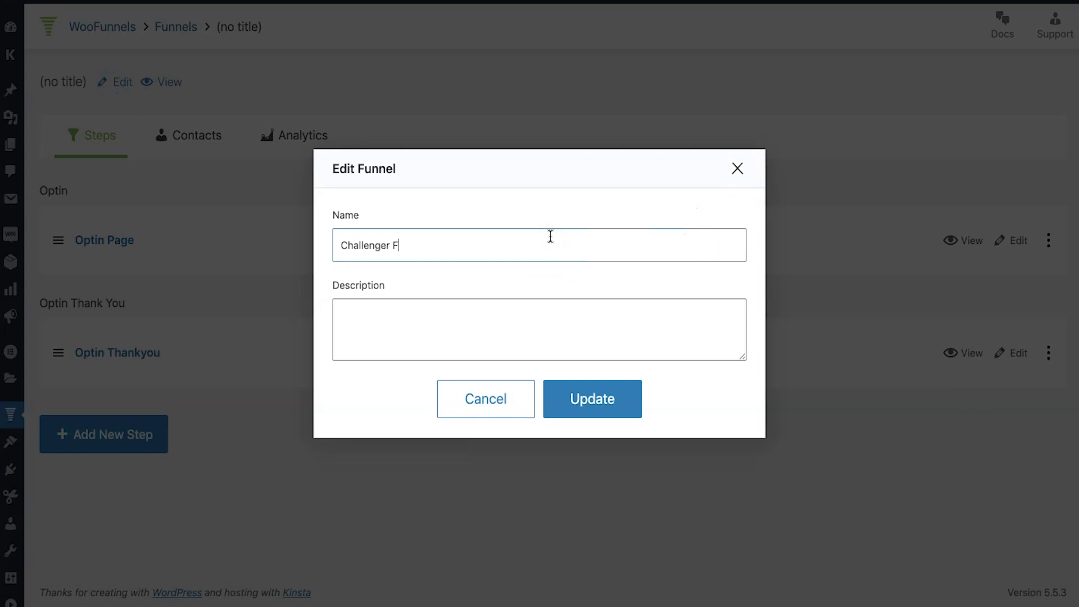
left_click(617, 406)
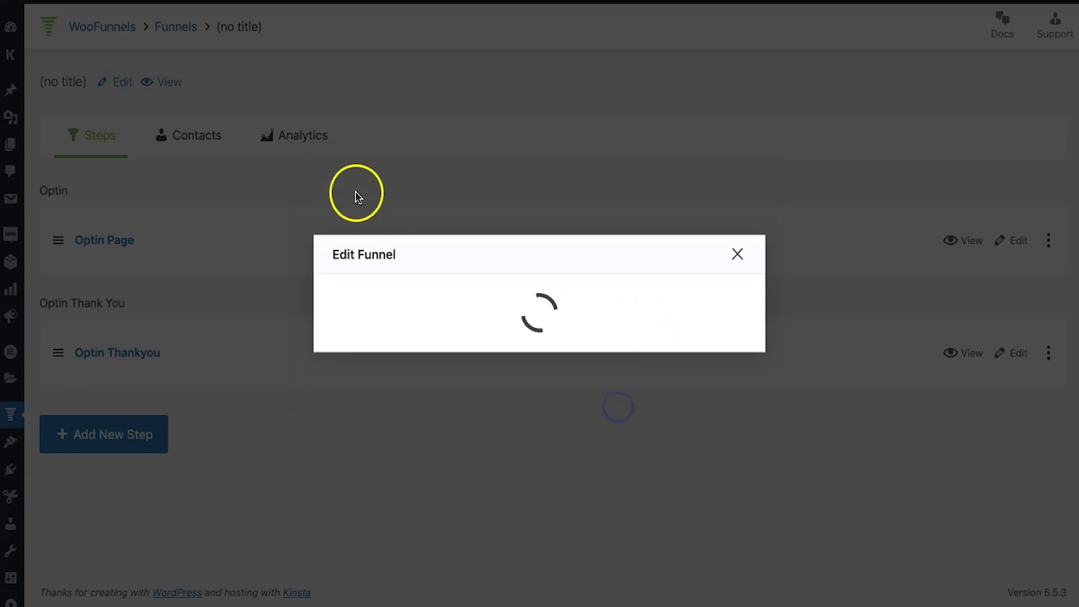
left_click(738, 214)
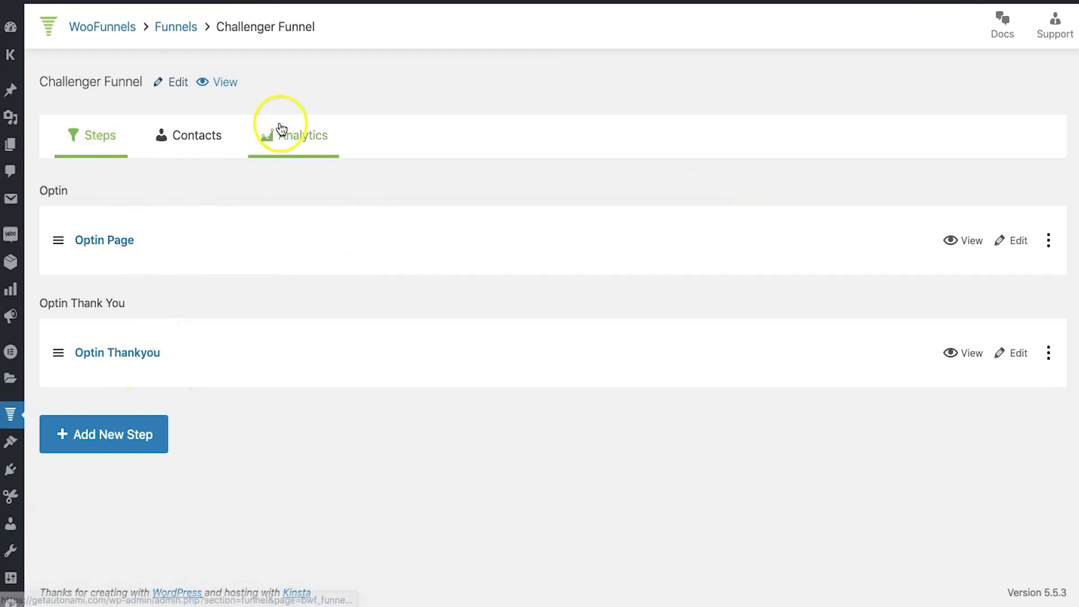
Step: Open the funnel's Optin Page step and start editing its Challenger (Popup) design in Elementor
scroll(278, 126, "down", 2)
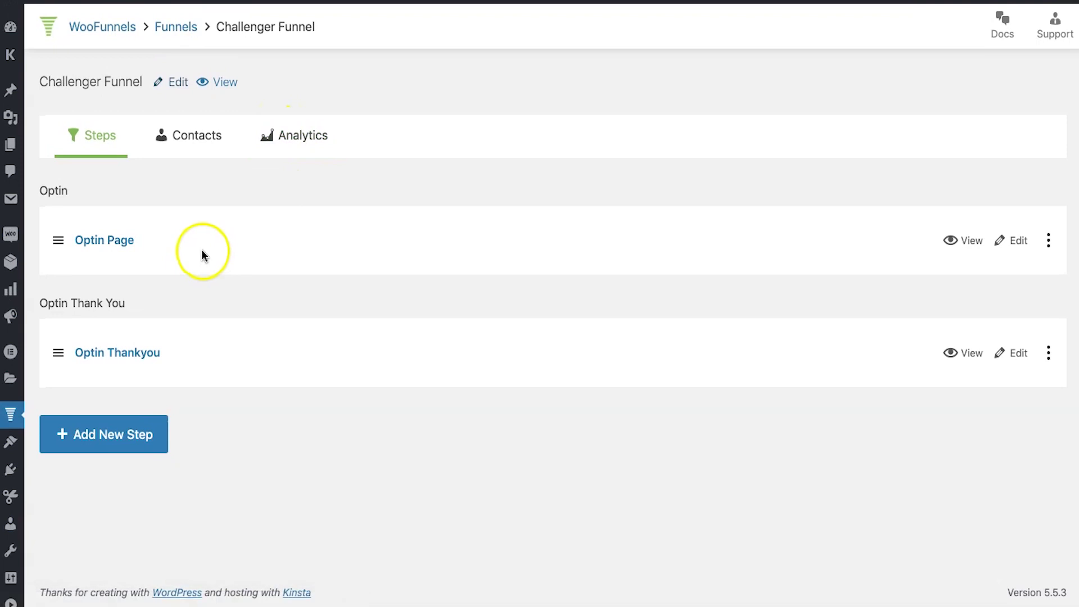
left_click(89, 240)
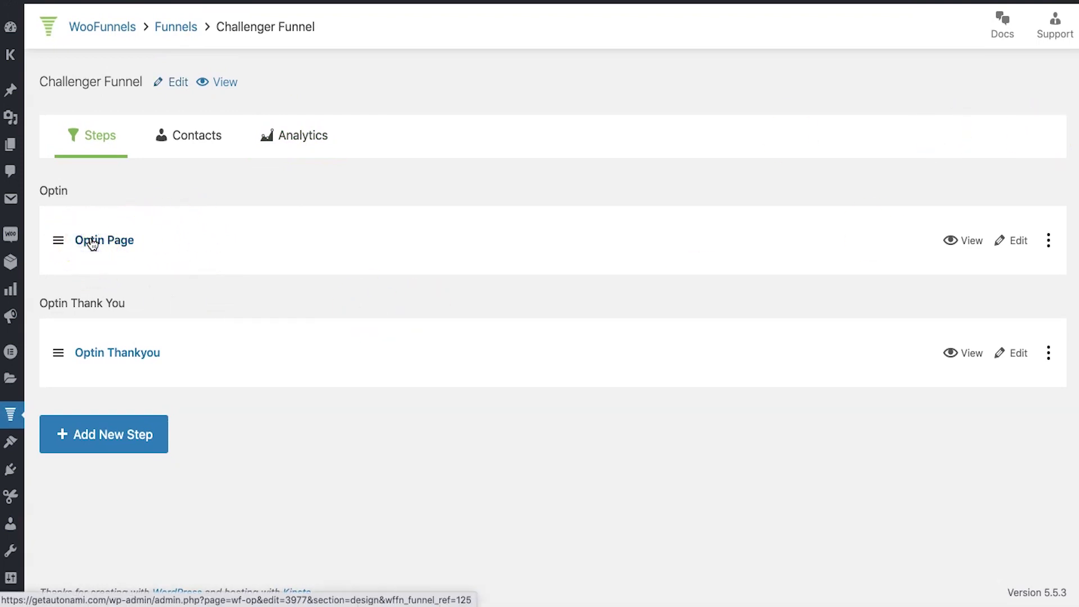
left_click(547, 201)
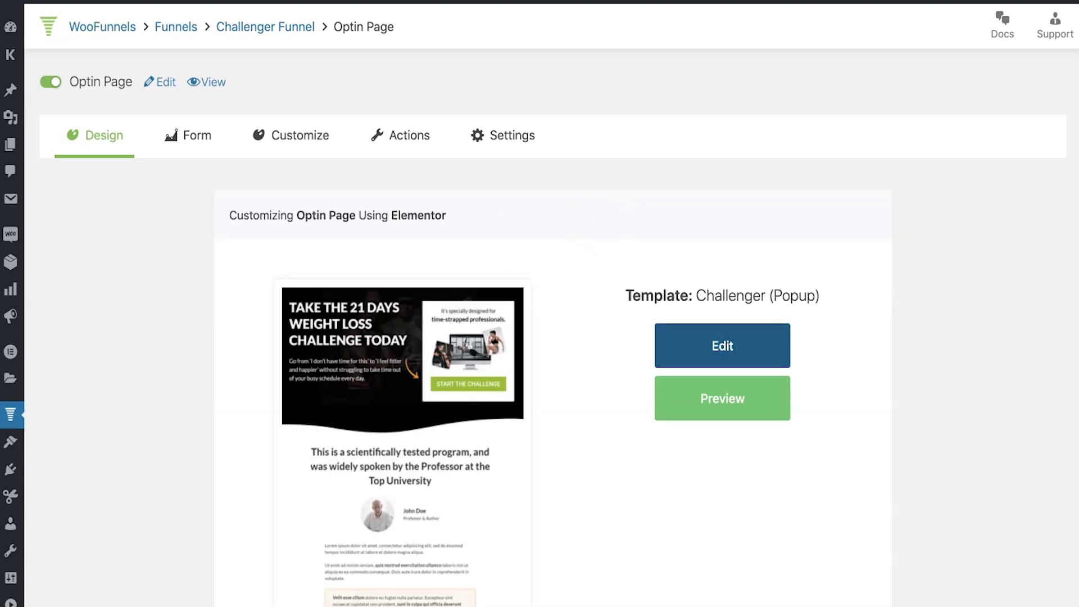
left_click(379, 459)
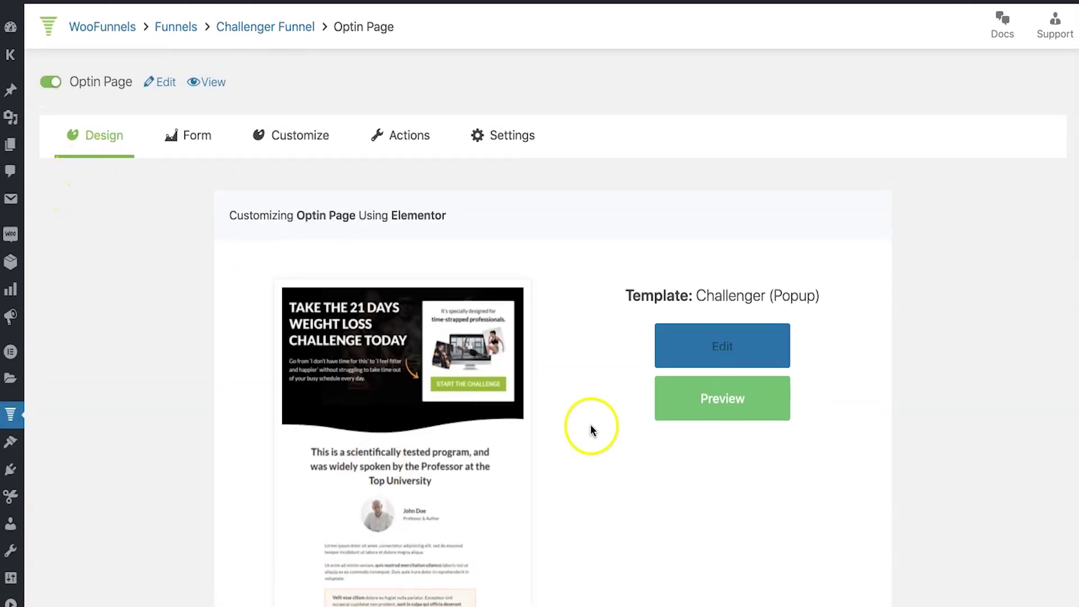
left_click(723, 359)
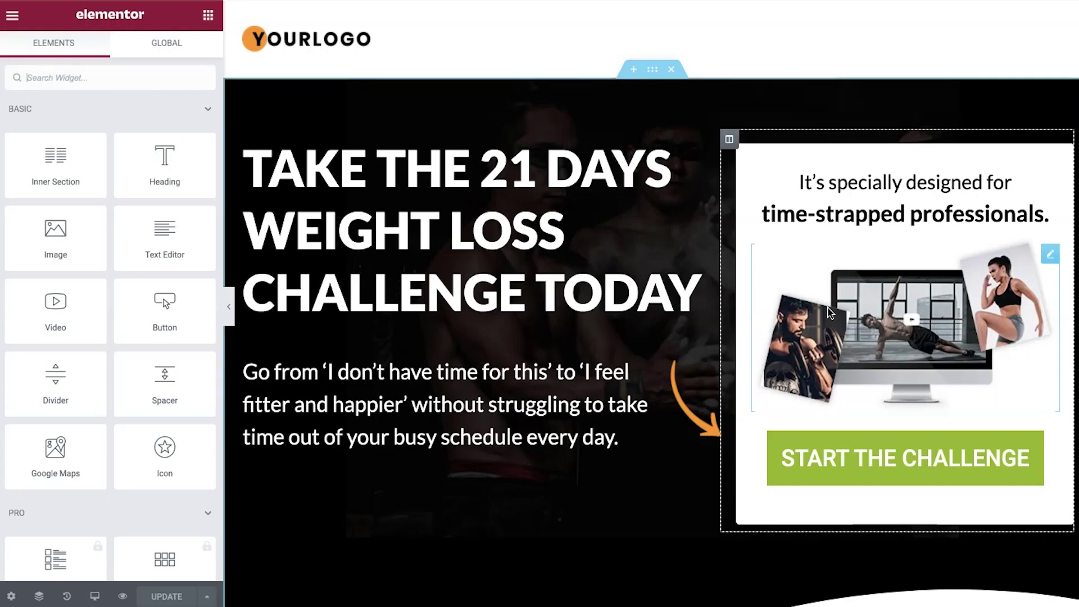
Step: Open the settings of the 21 days weight loss headline and look through the opt-in page down to the footer
left_click(528, 362)
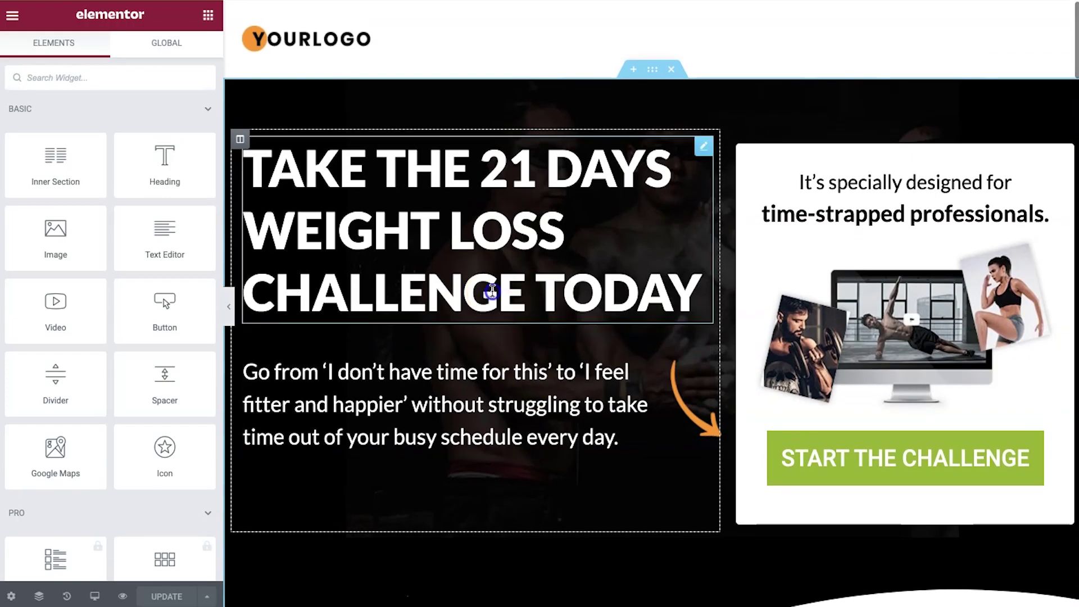
left_click(492, 291)
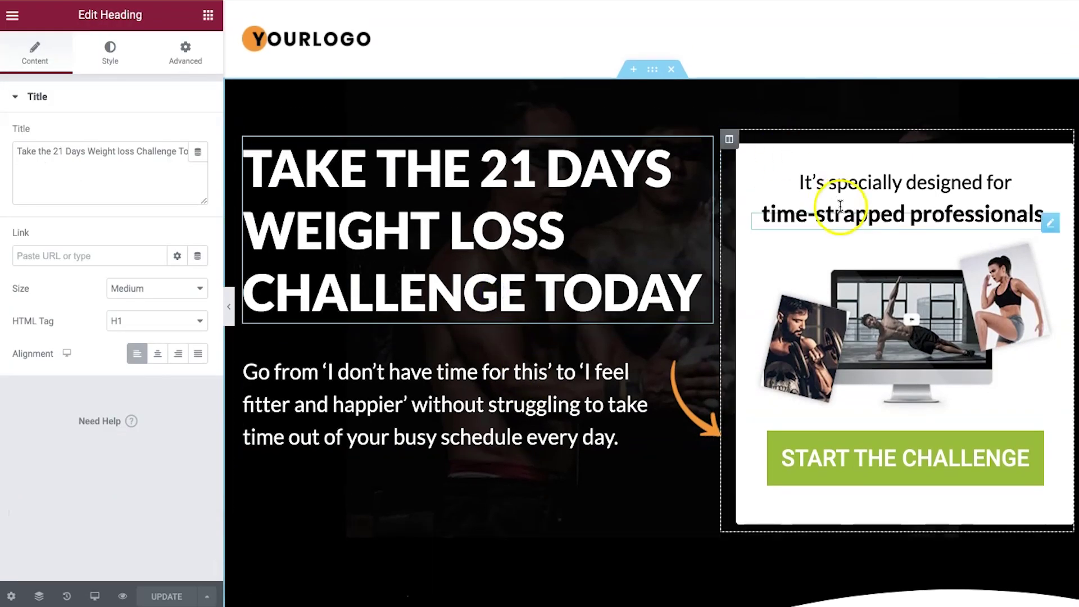
scroll(870, 205, "down", 10)
scroll(869, 205, "down", 3)
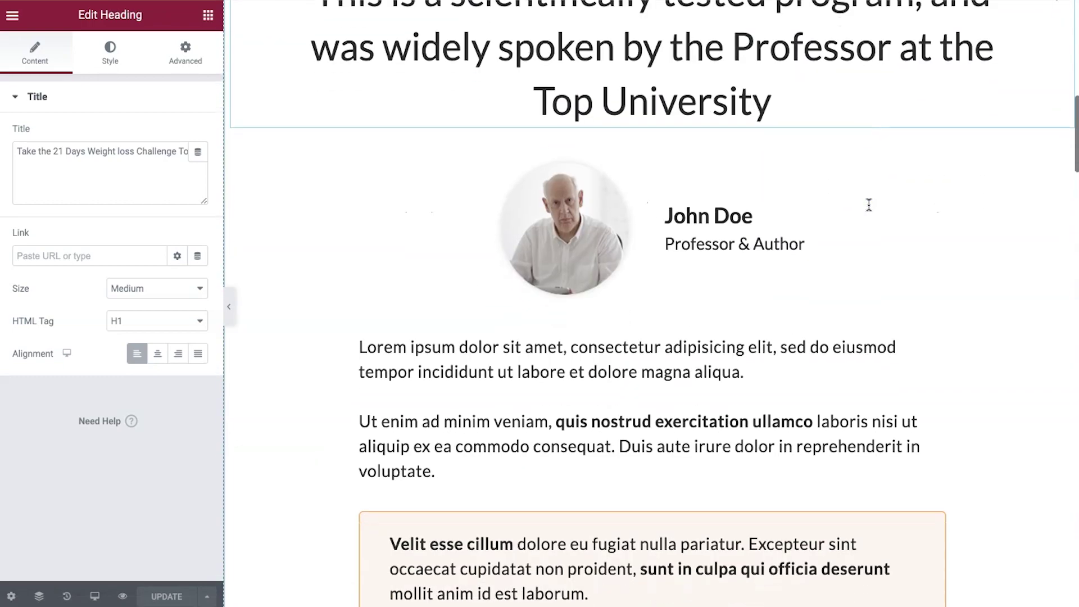
scroll(819, 310, "down", 15)
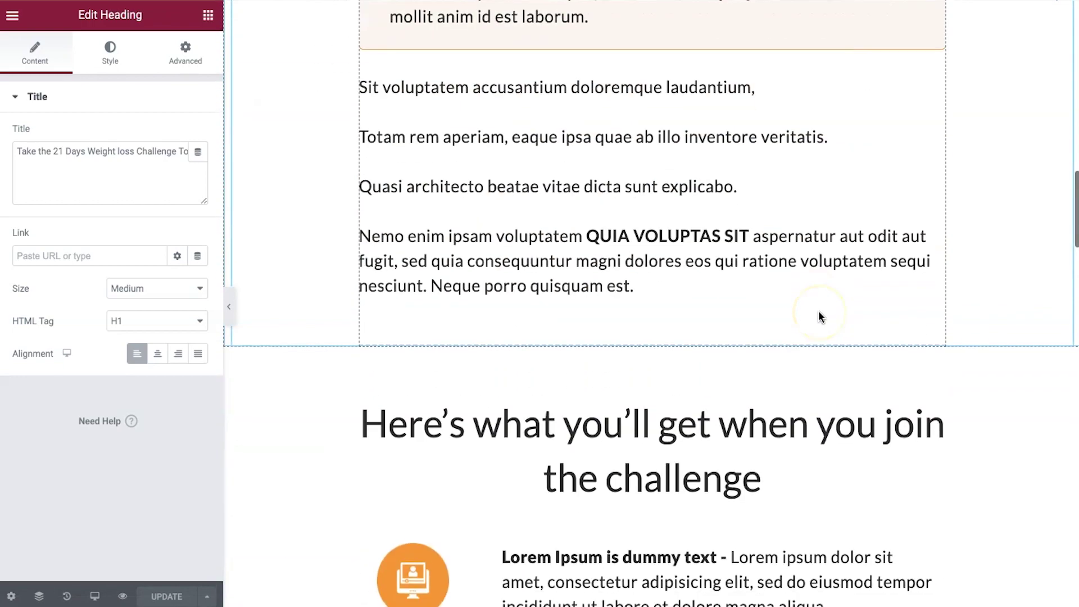
scroll(819, 310, "down", 15)
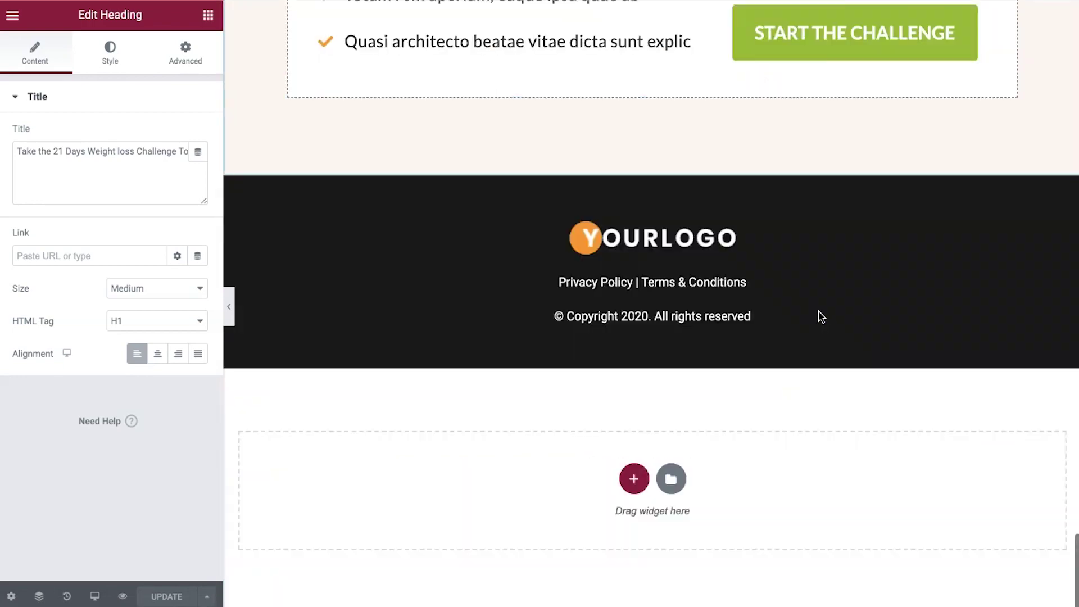
scroll(818, 312, "up", 8)
scroll(818, 317, "up", 15)
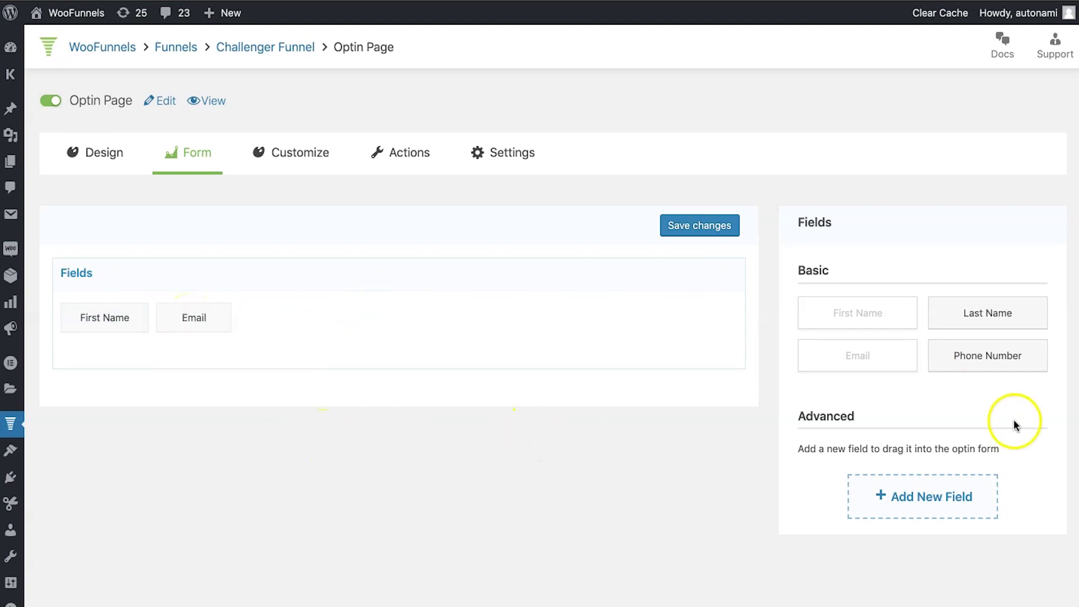
Step: Examine the field types offered for a new opt-in form field and leave without adding one
left_click(901, 500)
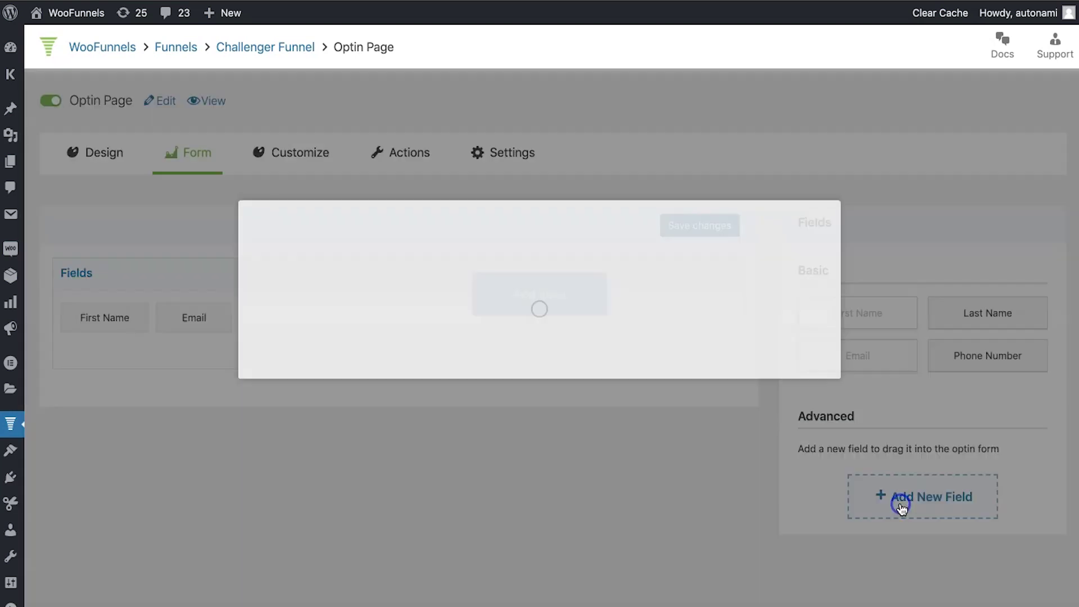
left_click(880, 486)
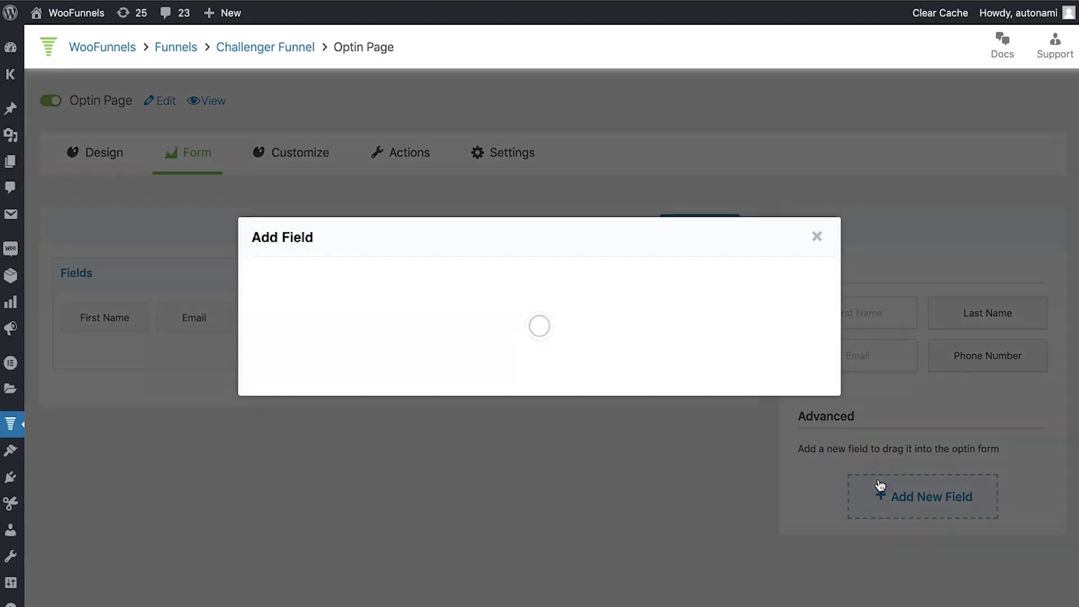
left_click(542, 207)
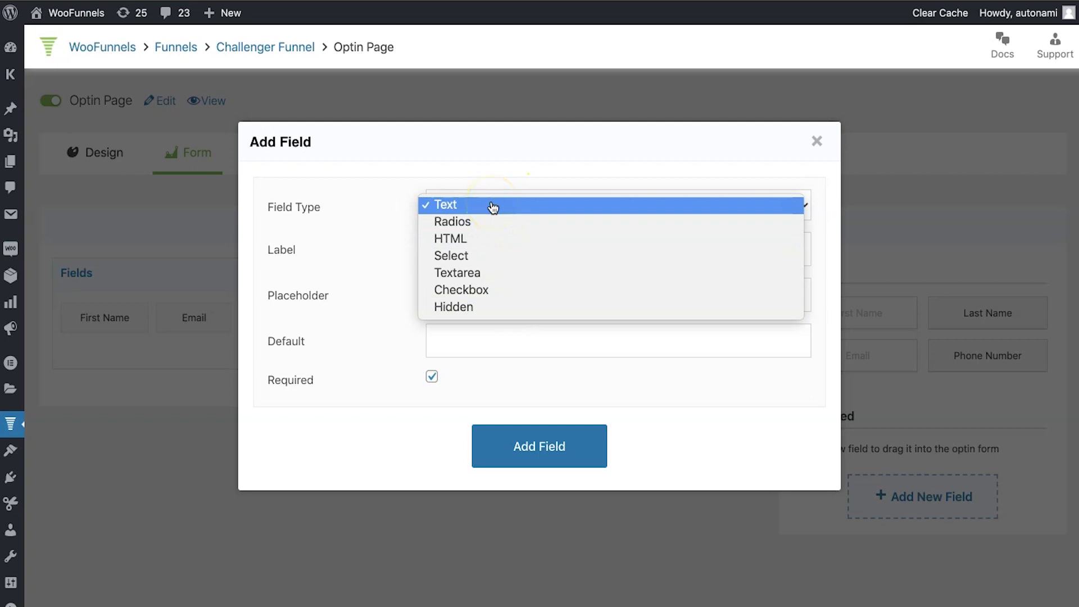
left_click(498, 327)
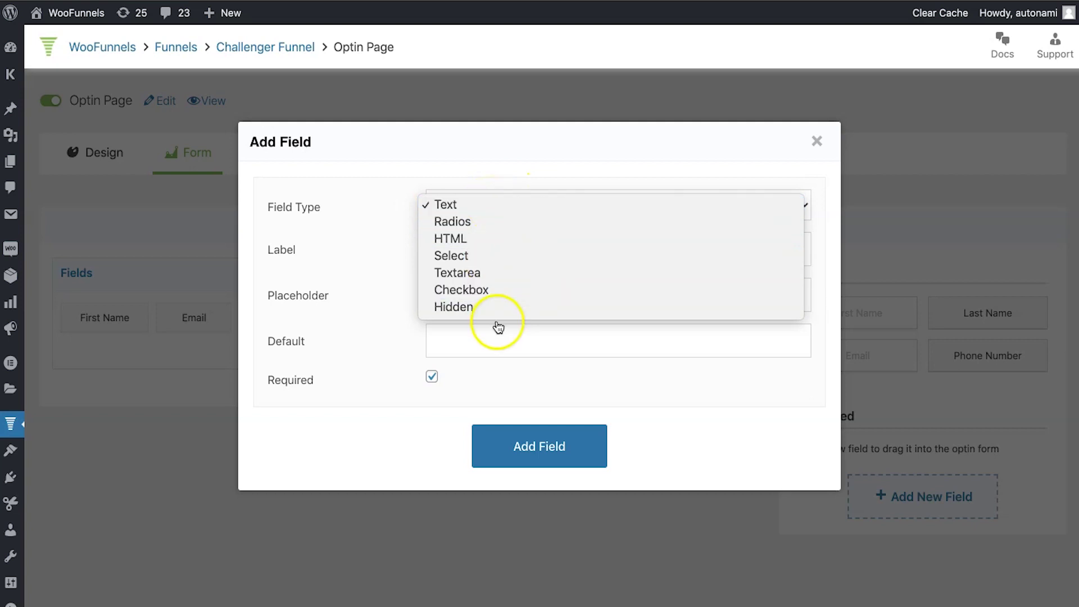
left_click(515, 186)
left_click(813, 144)
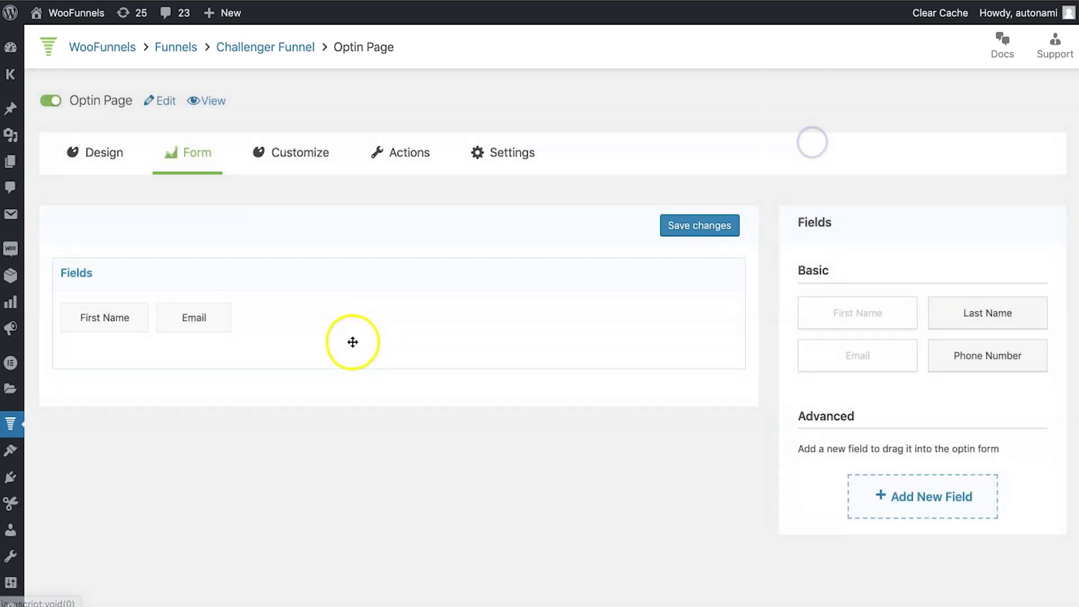
Step: Reorder the opt-in form fields so that Email comes before First Name
left_click_drag(183, 313, 325, 326)
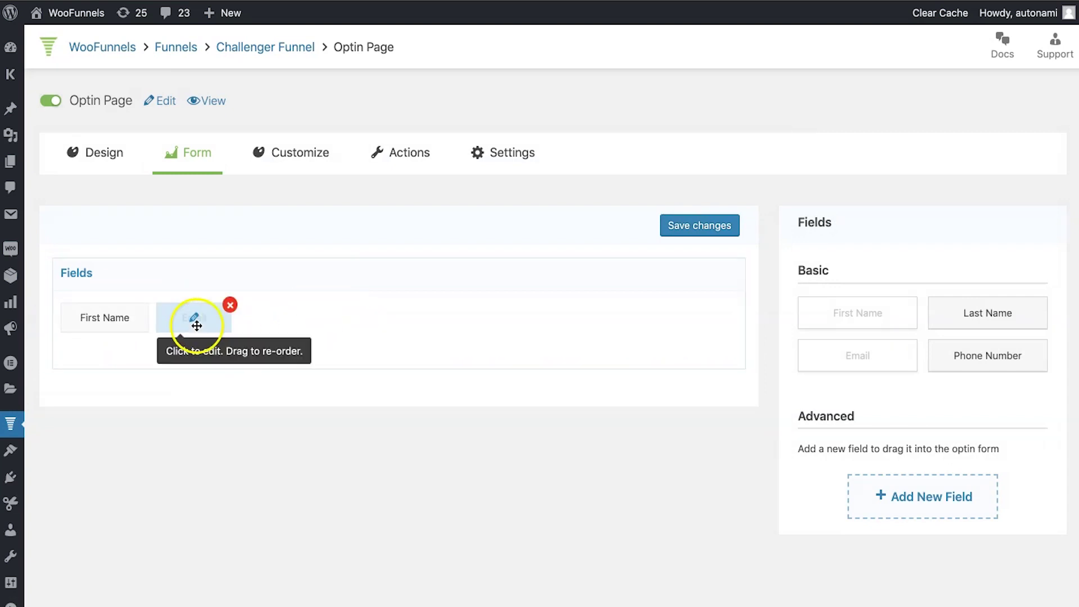
left_click_drag(193, 314, 76, 313)
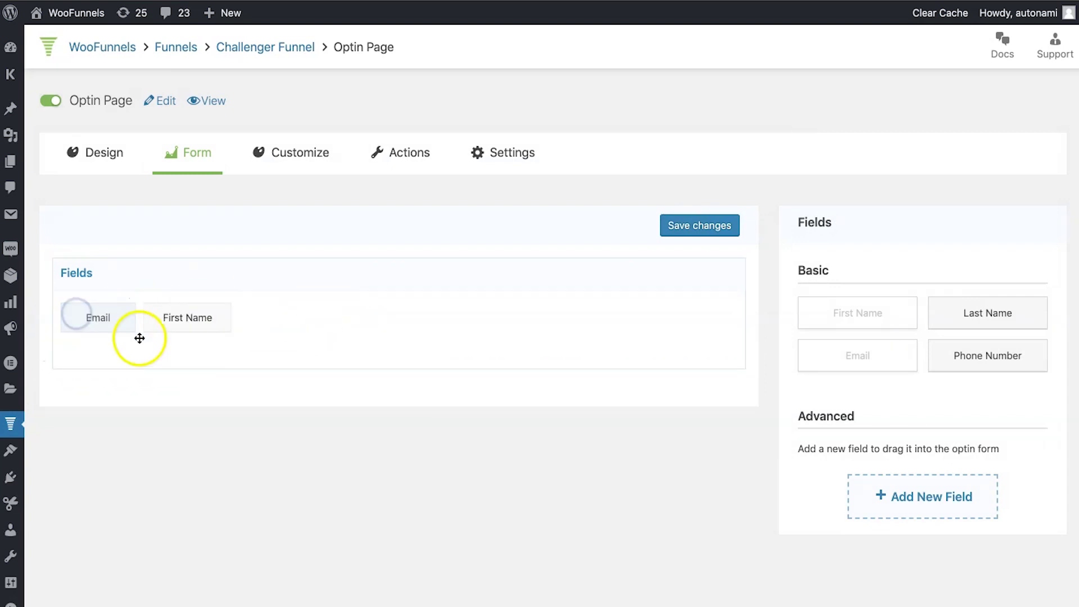
left_click(213, 454)
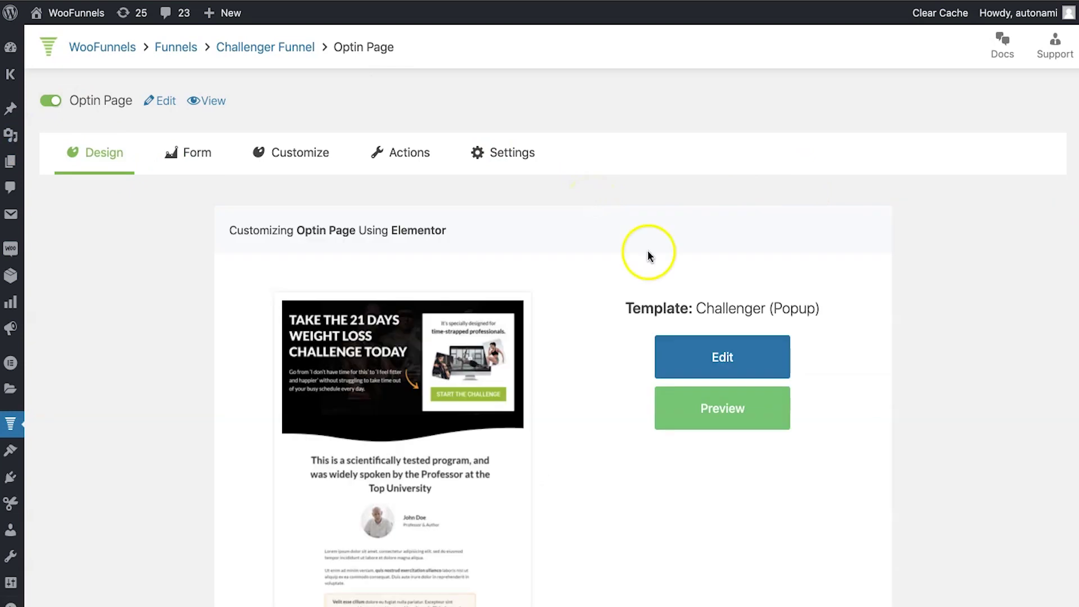
Step: Return to the Challenger Funnel steps, open Optin Thankyou and start editing its Challenger design in Elementor
left_click(263, 53)
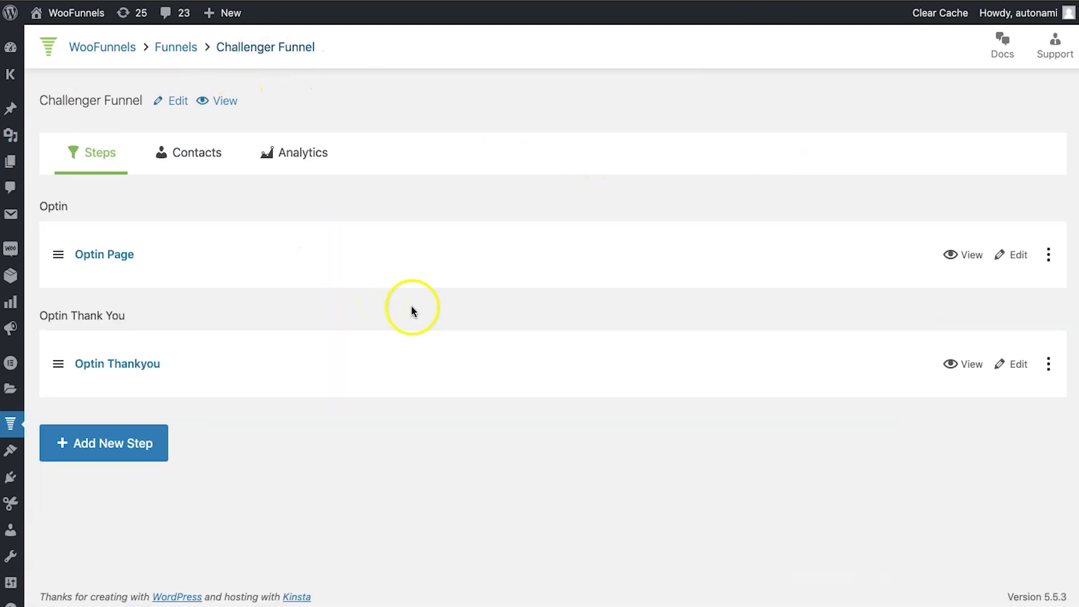
left_click(101, 368)
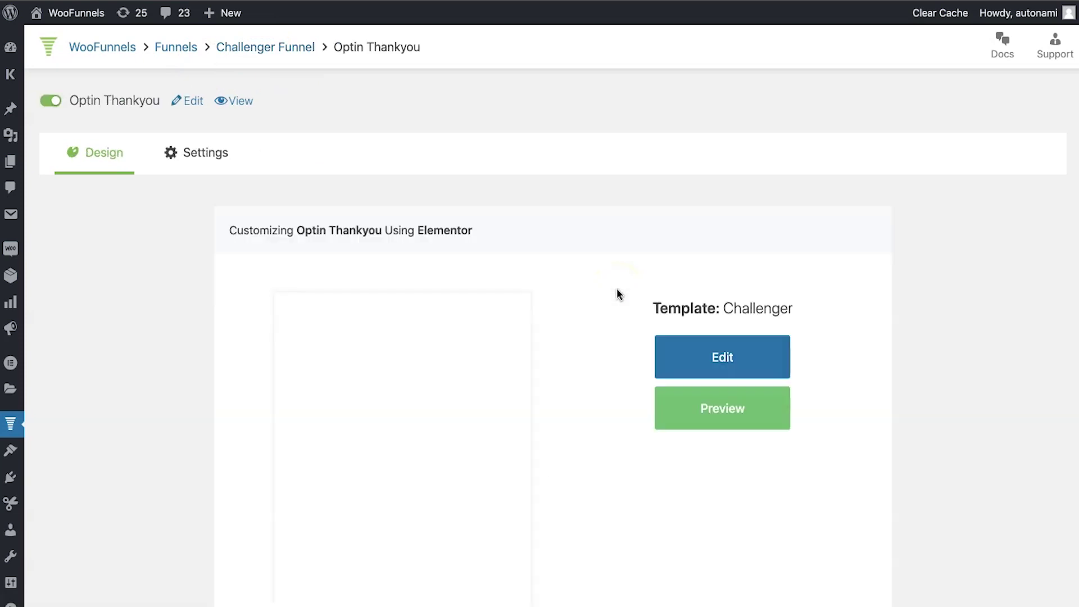
scroll(748, 315, "down", 5)
scroll(737, 323, "up", 3)
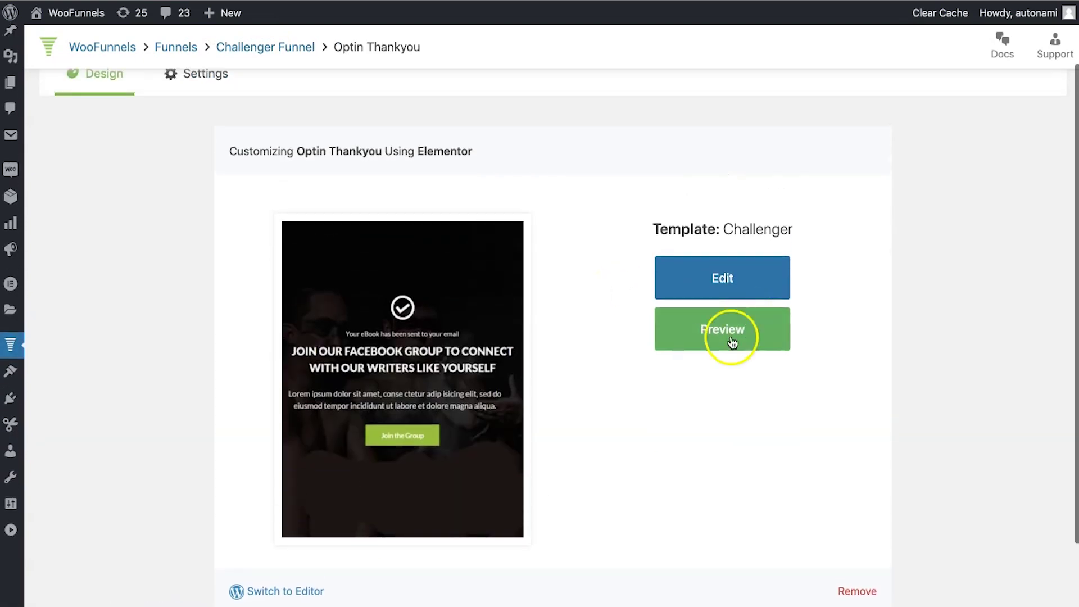
left_click(753, 280)
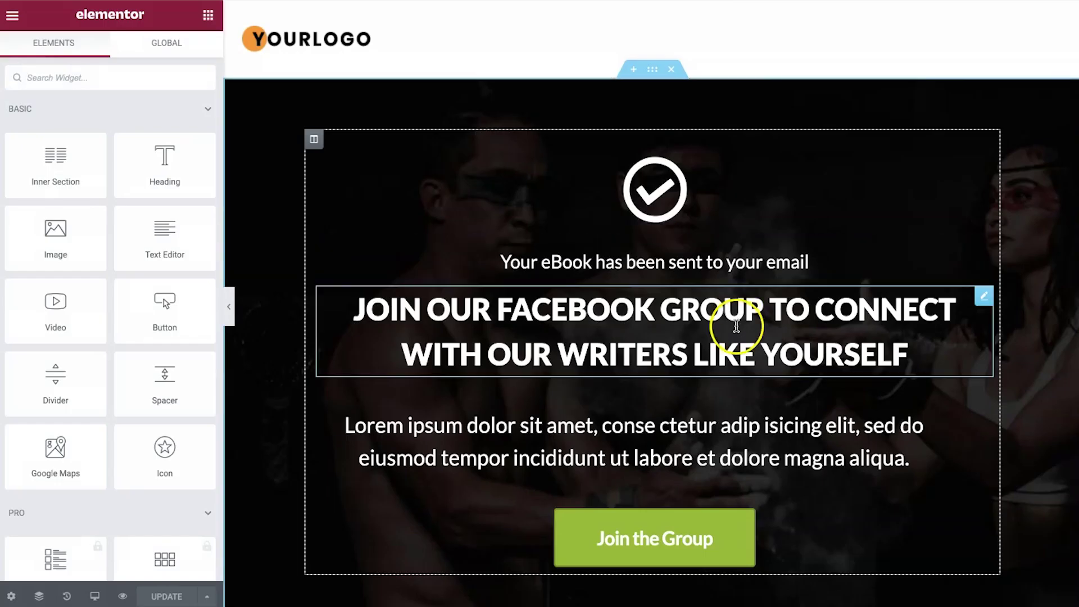
Step: Look over the thank-you page and inspect the heading settings of the Facebook group headline and the eBook delivery line
scroll(869, 394, "down", 3)
scroll(871, 437, "up", 2)
left_click(729, 289)
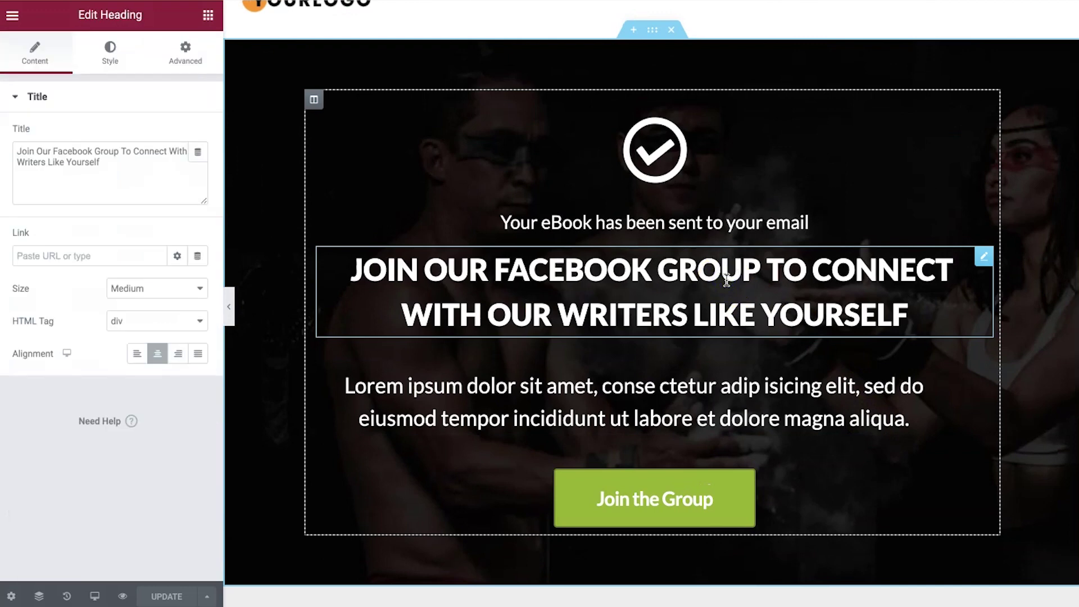
left_click(743, 219)
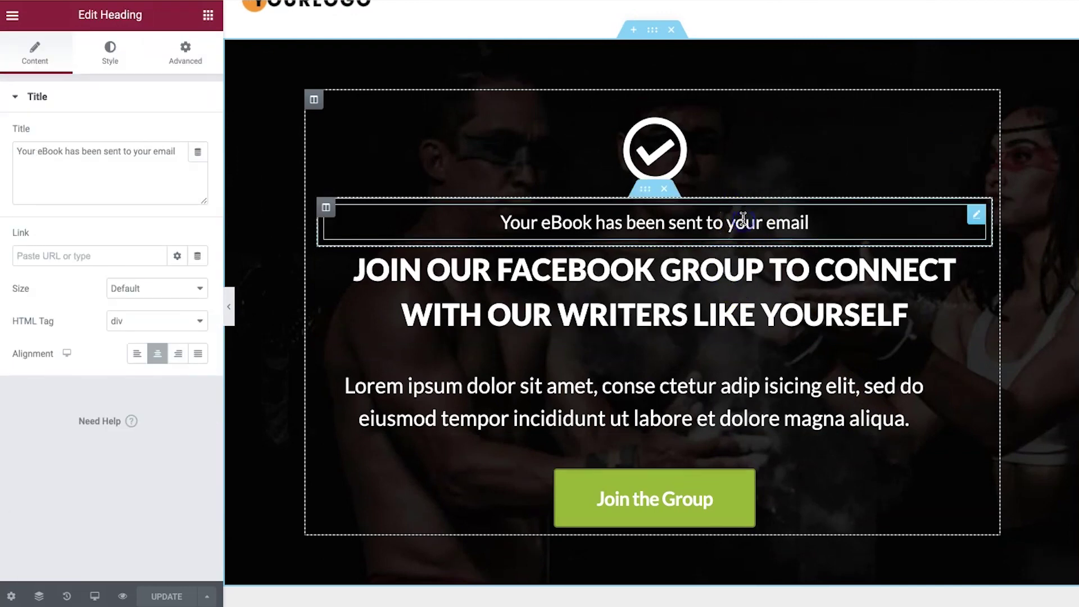
scroll(713, 382, "down", 2)
scroll(434, 234, "up", 3)
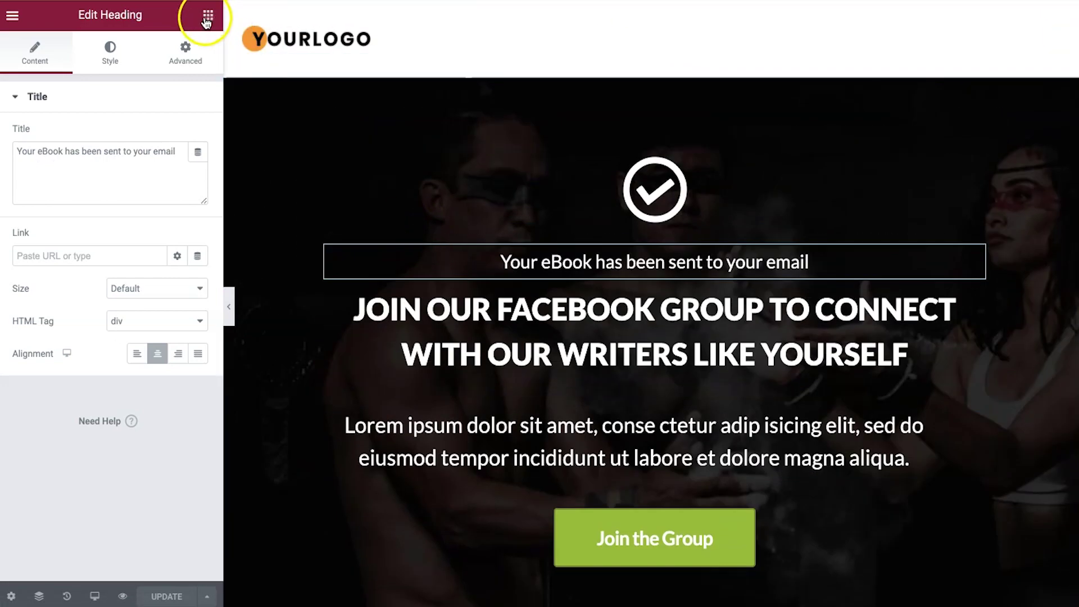
Step: Return to the Elementor widget list and look through the available widgets down to the WordPress group
left_click(207, 21)
scroll(144, 348, "down", 15)
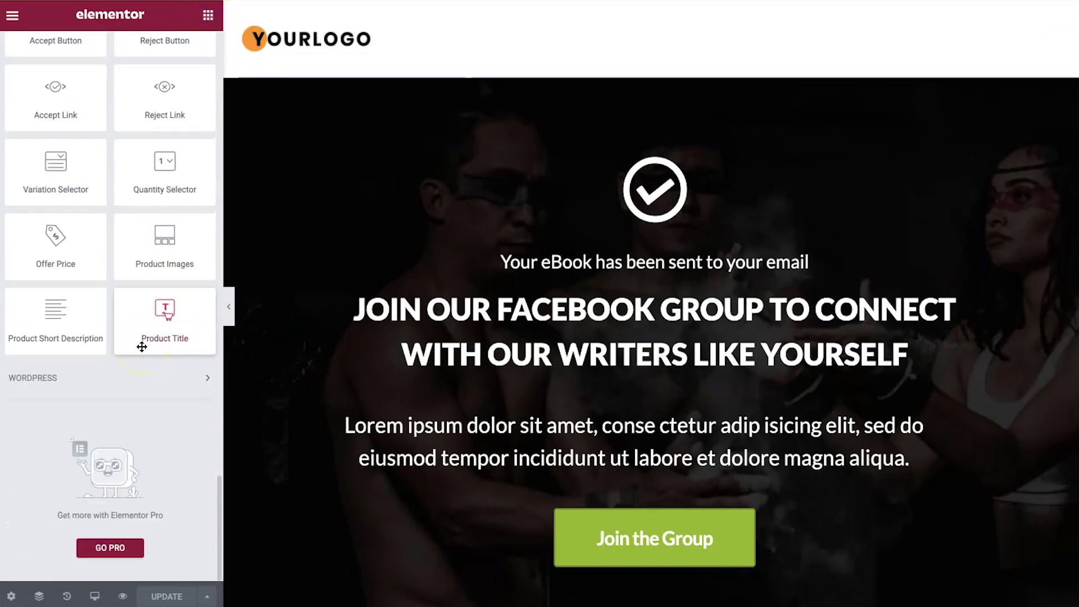